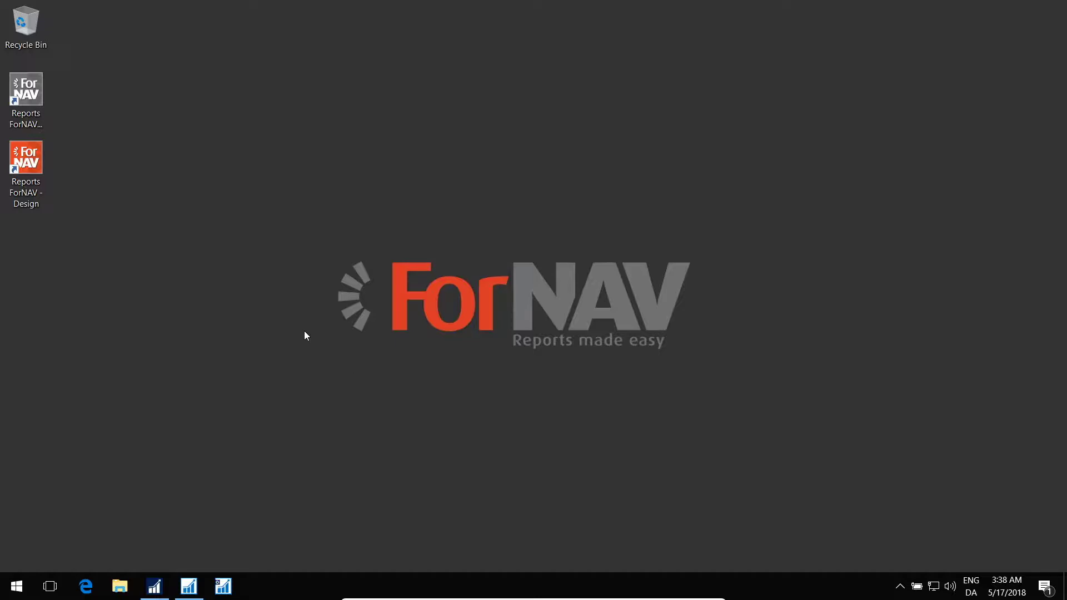
# Launch Reports ForNAV - Design and open its Settings dialog from the System group.
pyautogui.doubleClick(41, 159)
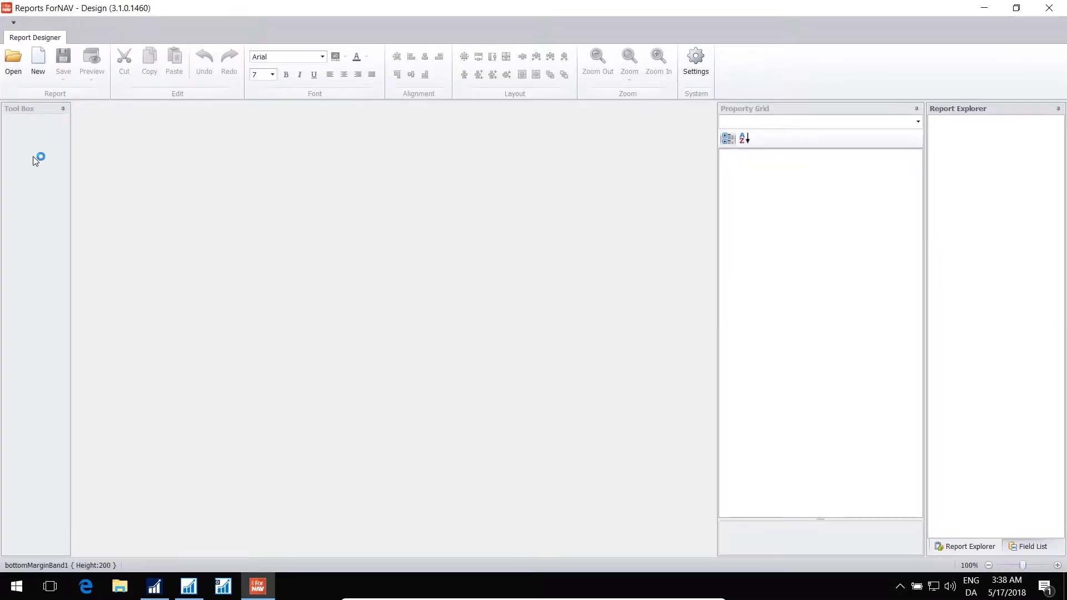
pyautogui.click(693, 68)
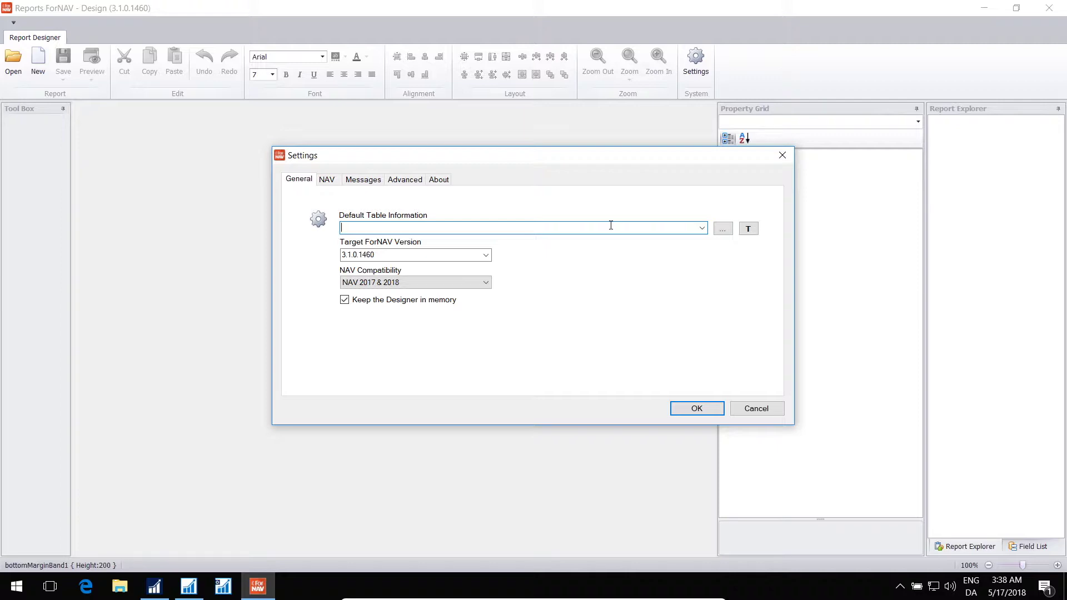
# Search NAV for 'web services', dismiss the KPI setup page, and open the Web Services list.
pyautogui.click(154, 594)
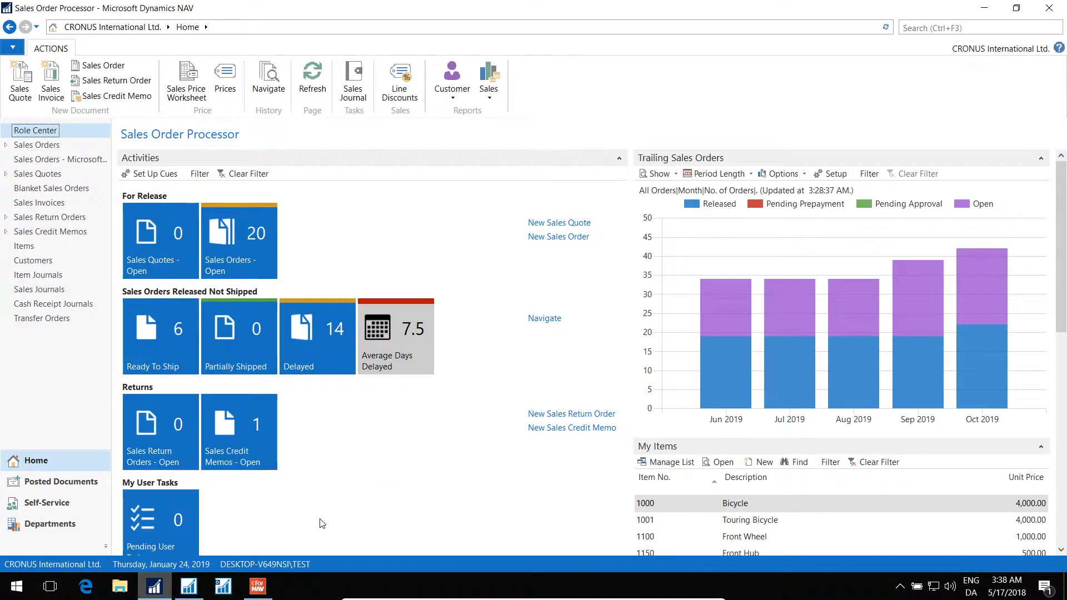
pyautogui.click(1013, 29)
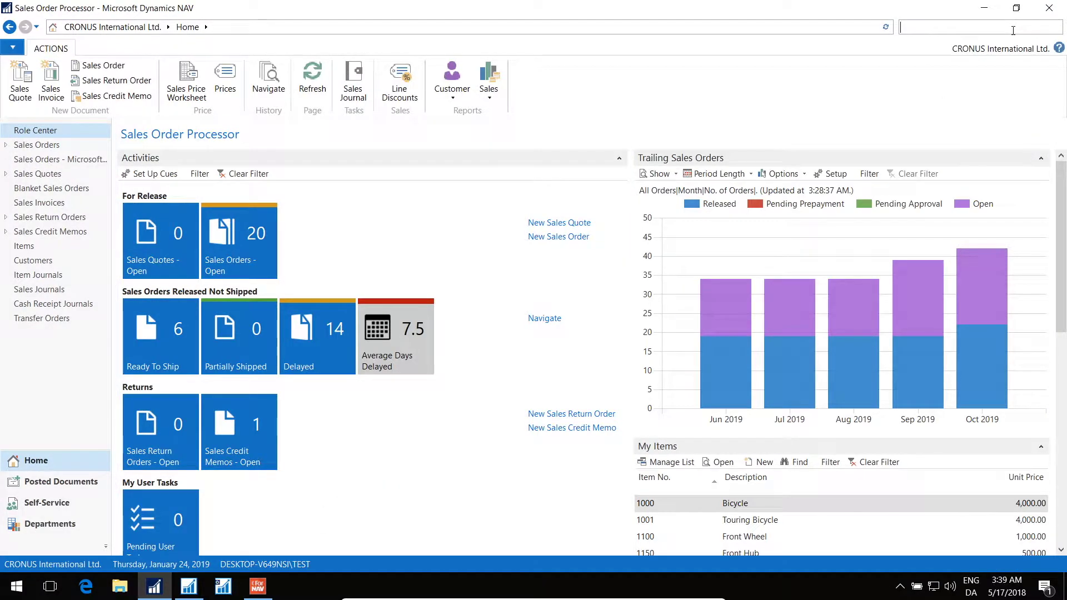
pyautogui.write('web services')
pyautogui.press('Return')
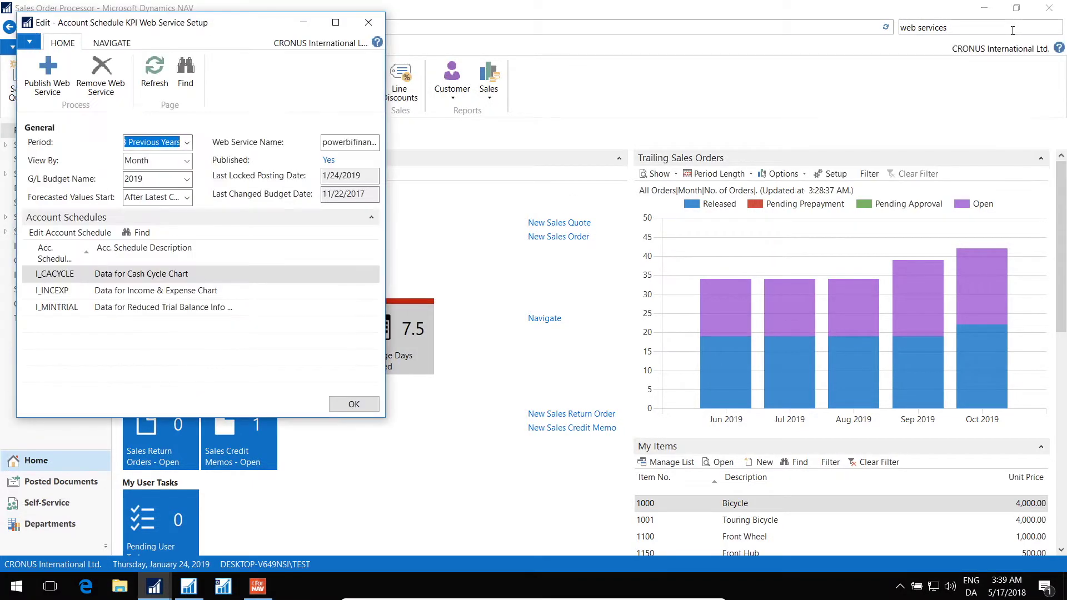
pyautogui.click(369, 23)
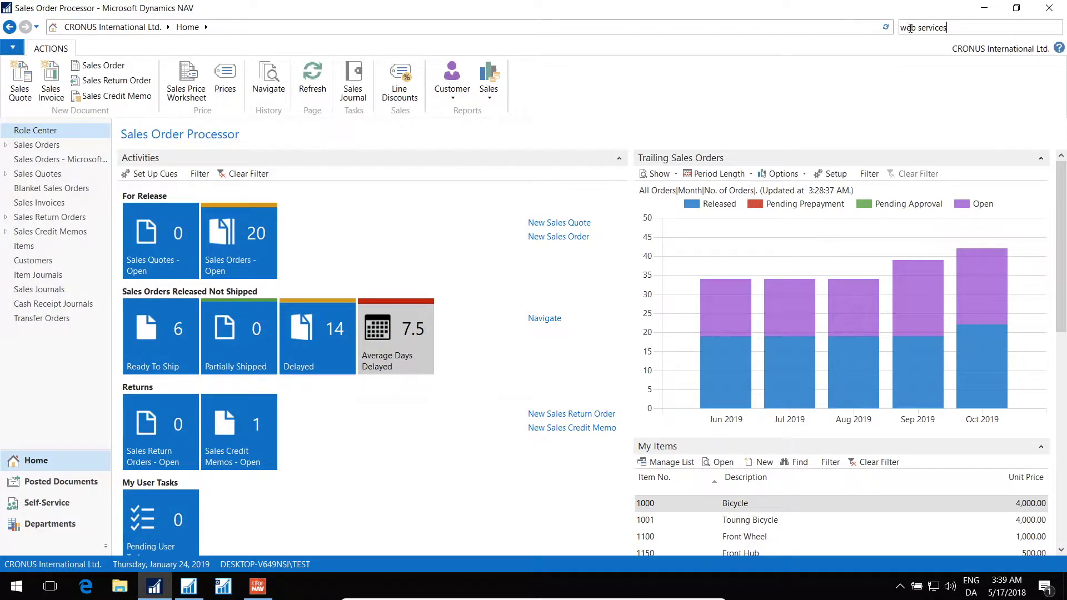
pyautogui.press('BackSpace')
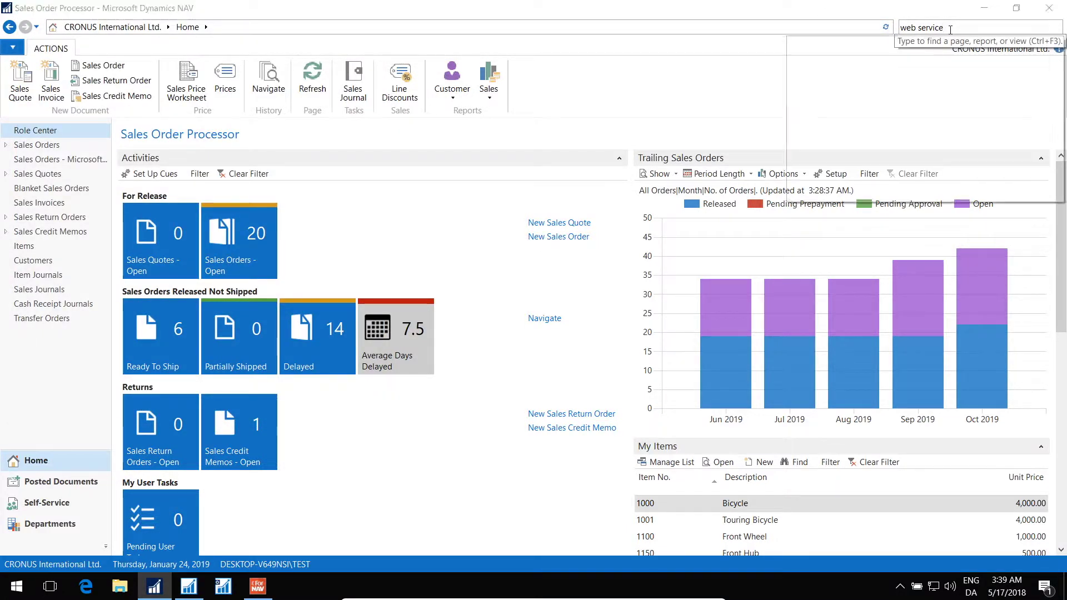
pyautogui.click(862, 75)
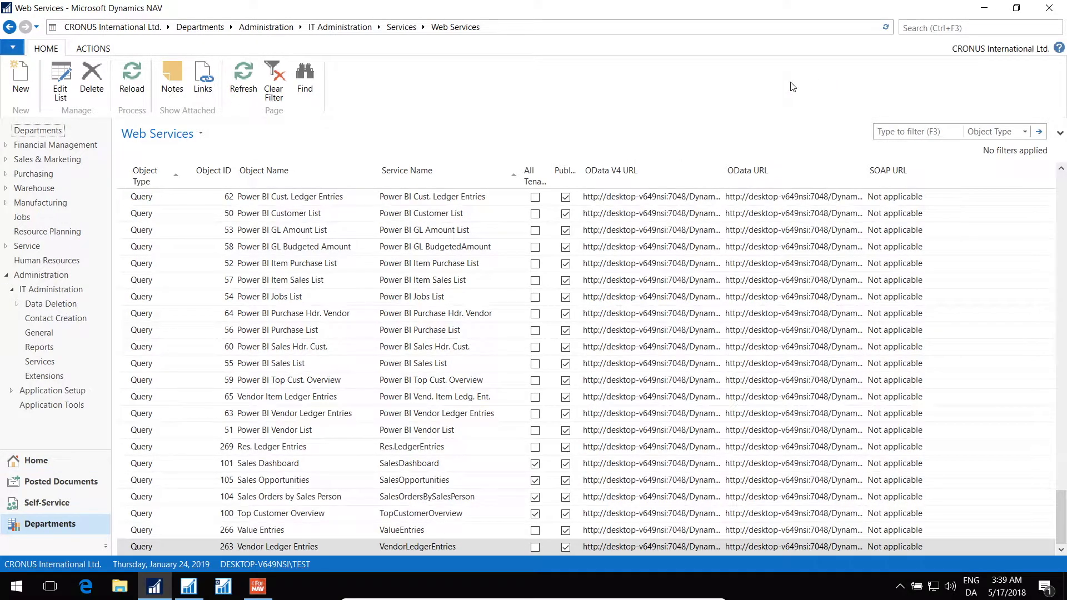
# Copy the OData URL of the Fields (7702) web service.
pyautogui.click(1061, 263)
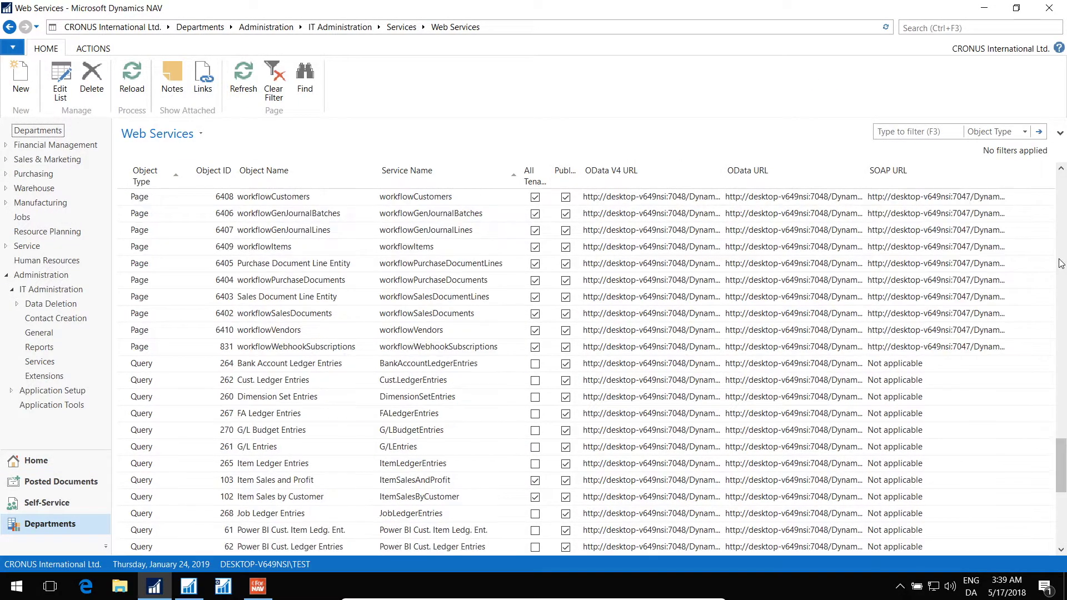
pyautogui.click(1061, 263)
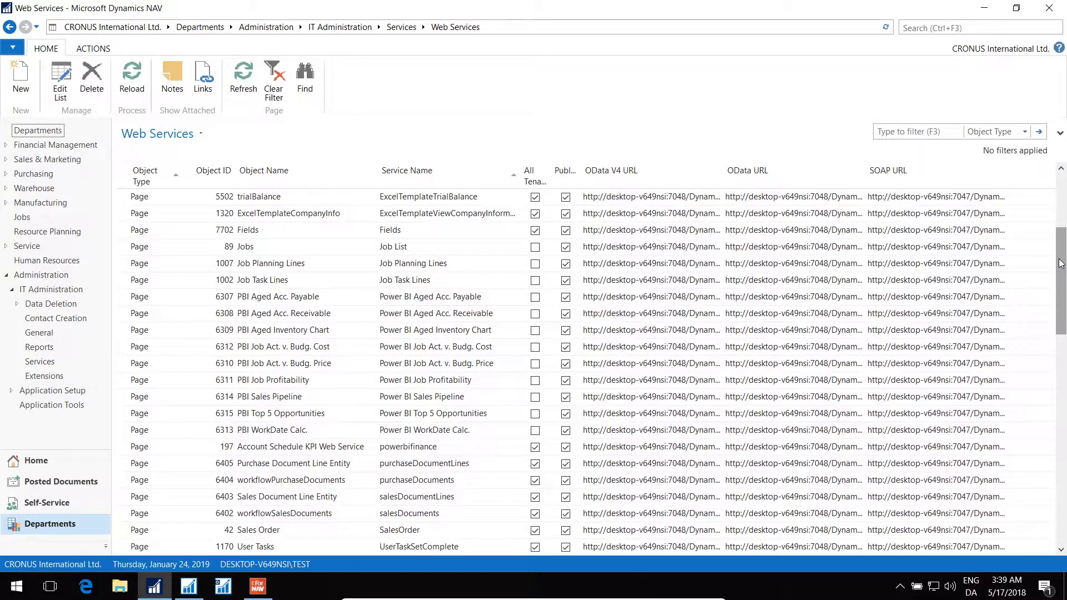
pyautogui.click(452, 234)
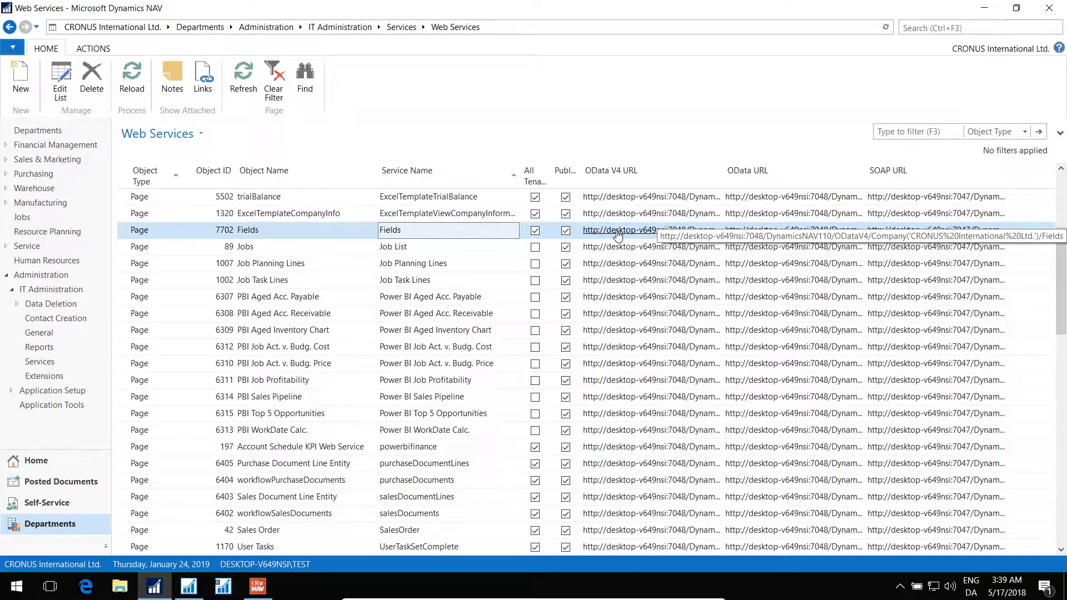
pyautogui.rightClick(786, 232)
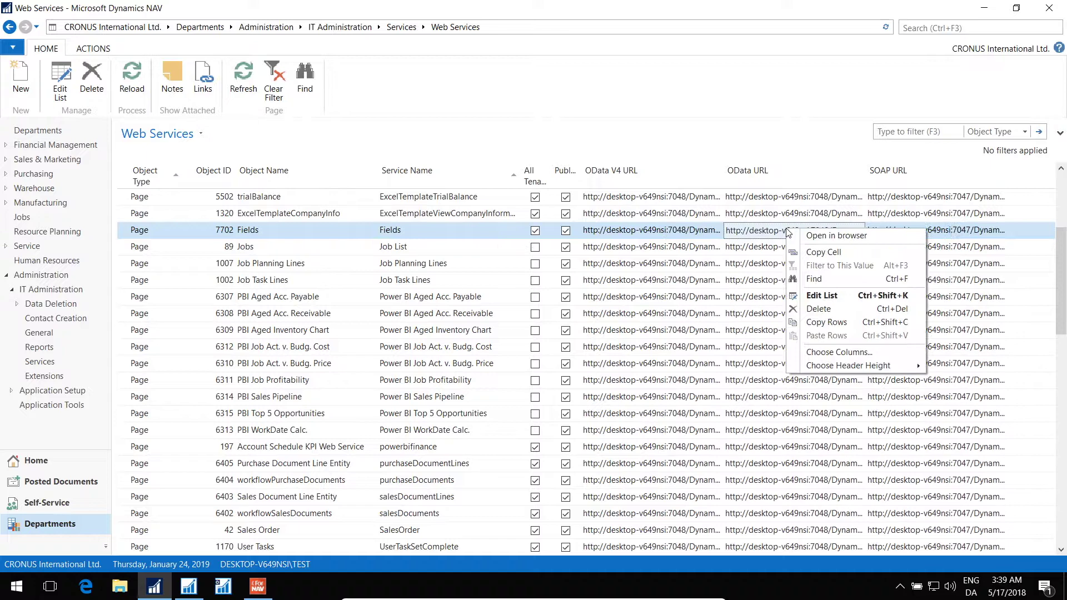
pyautogui.click(827, 253)
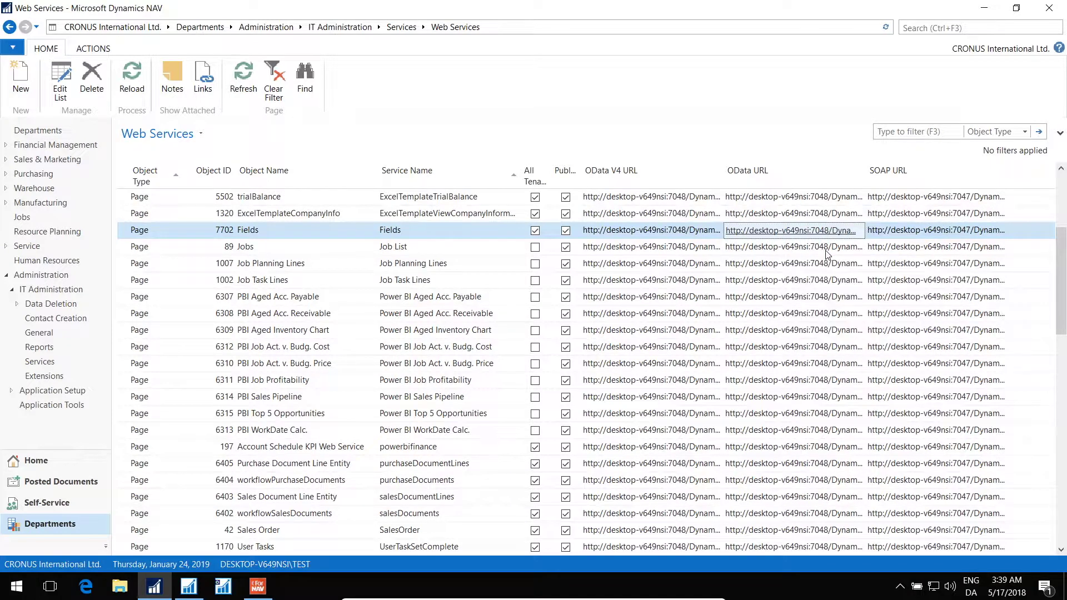
# Paste the Fields OData URL into Default Table Information and test that field information loads.
pyautogui.click(257, 589)
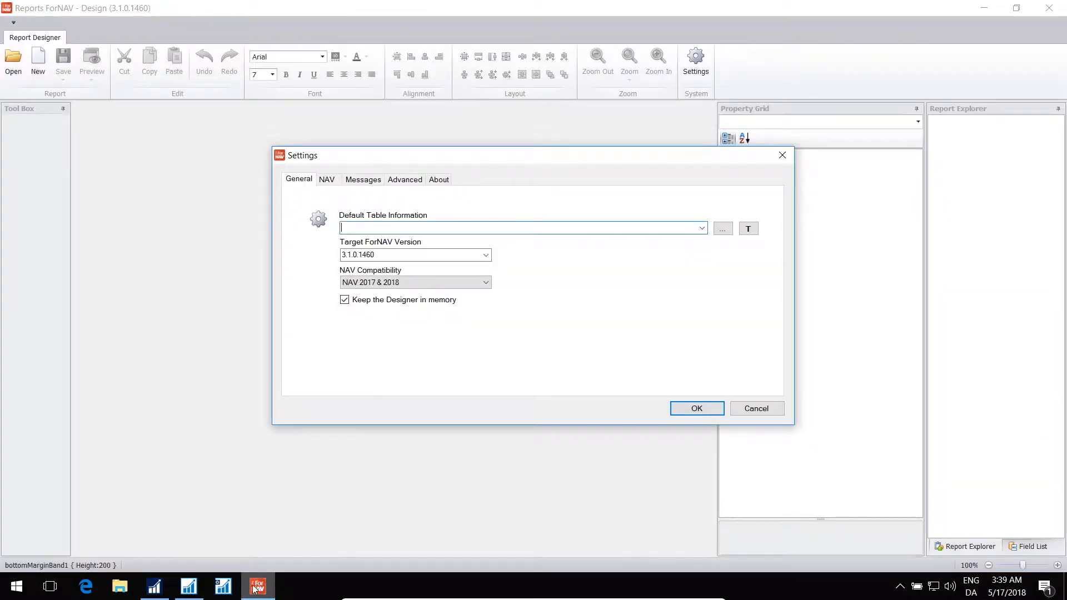
pyautogui.rightClick(368, 232)
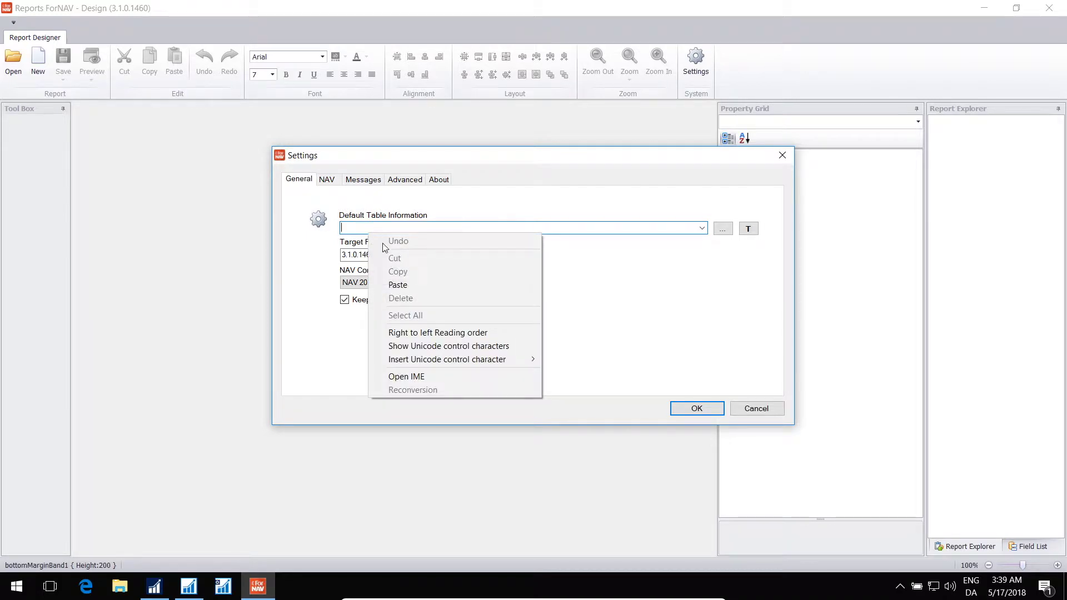
pyautogui.click(398, 284)
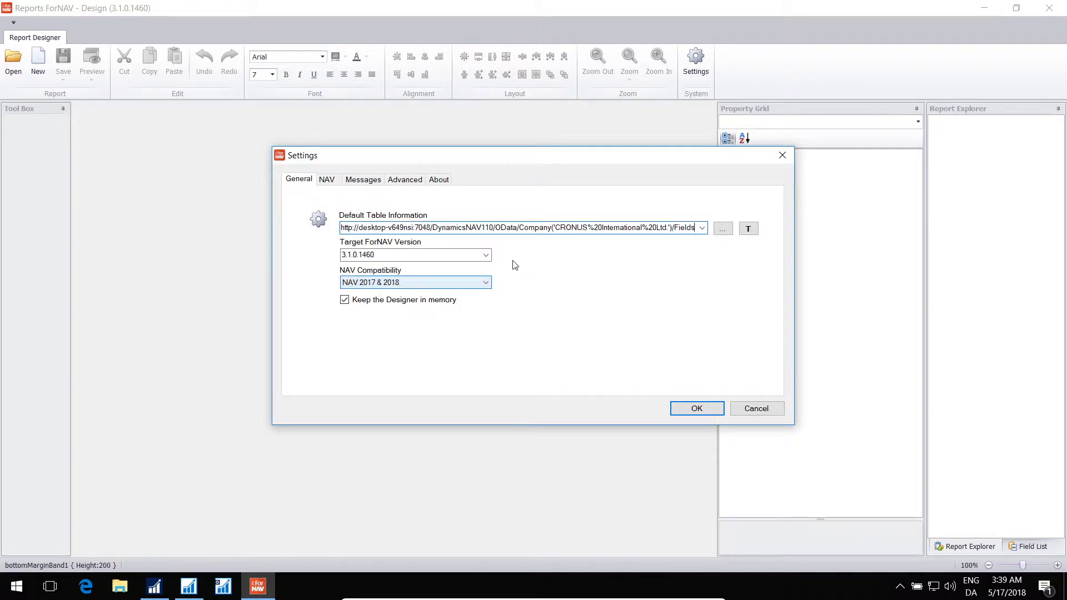
pyautogui.click(745, 230)
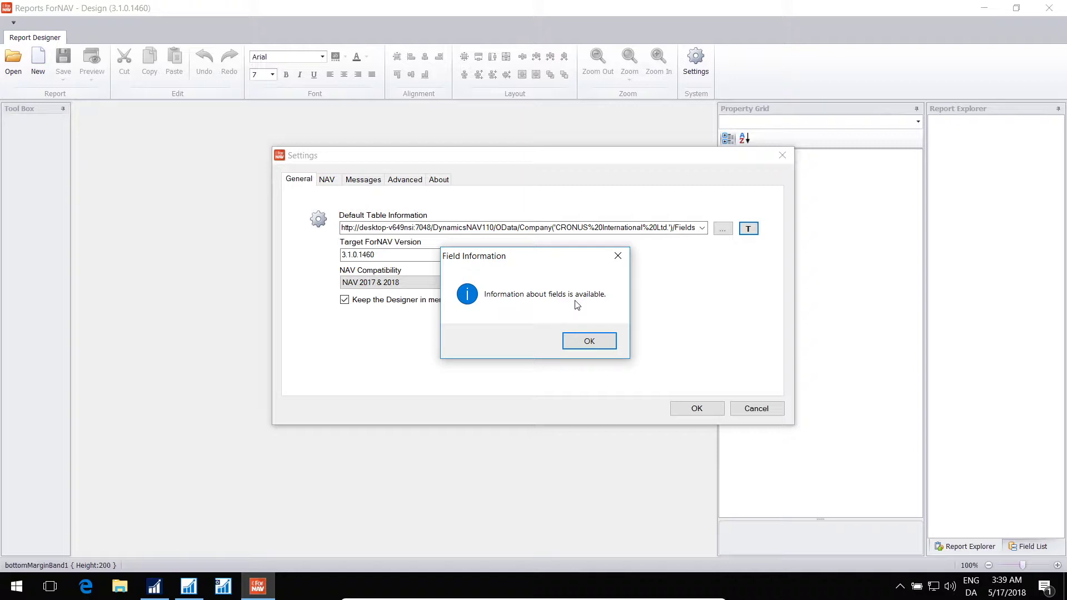
# Dismiss the test confirmation and keep NAV 2017 & 2018 as the NAV compatibility.
pyautogui.click(579, 343)
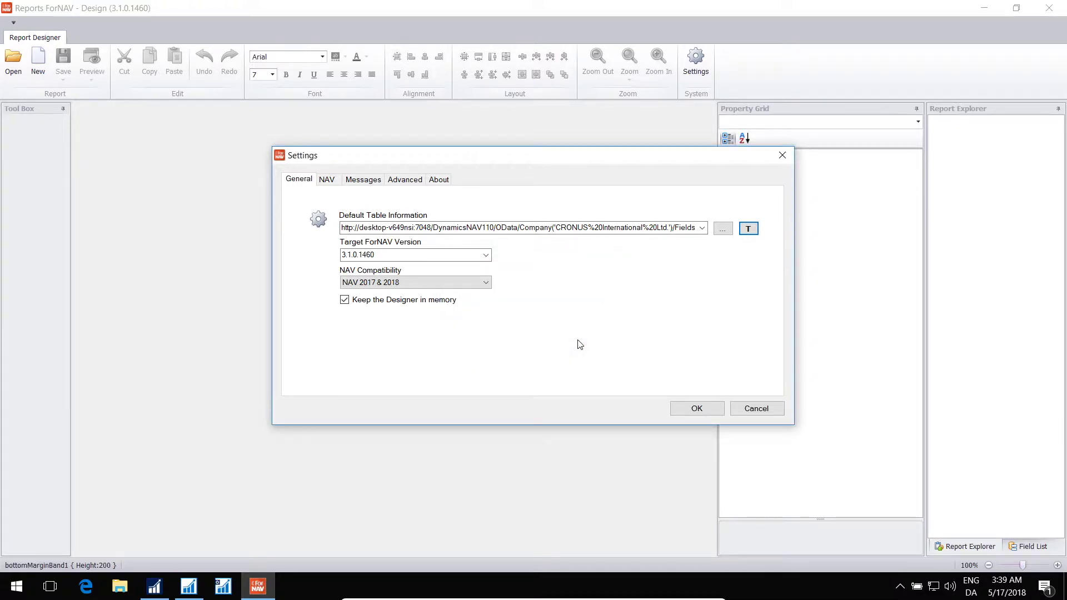
pyautogui.click(416, 286)
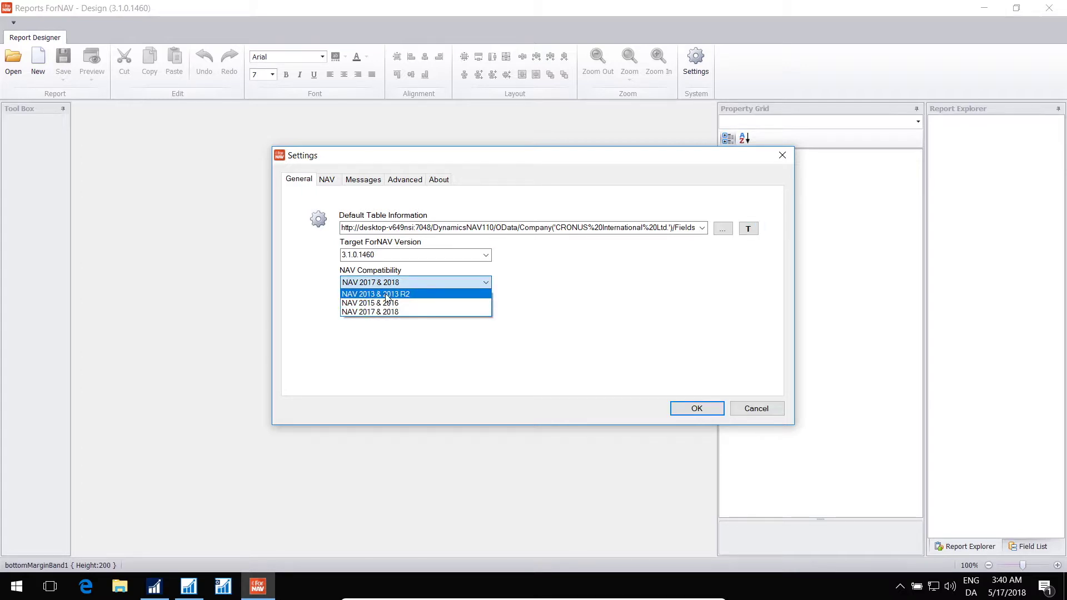
pyautogui.click(391, 284)
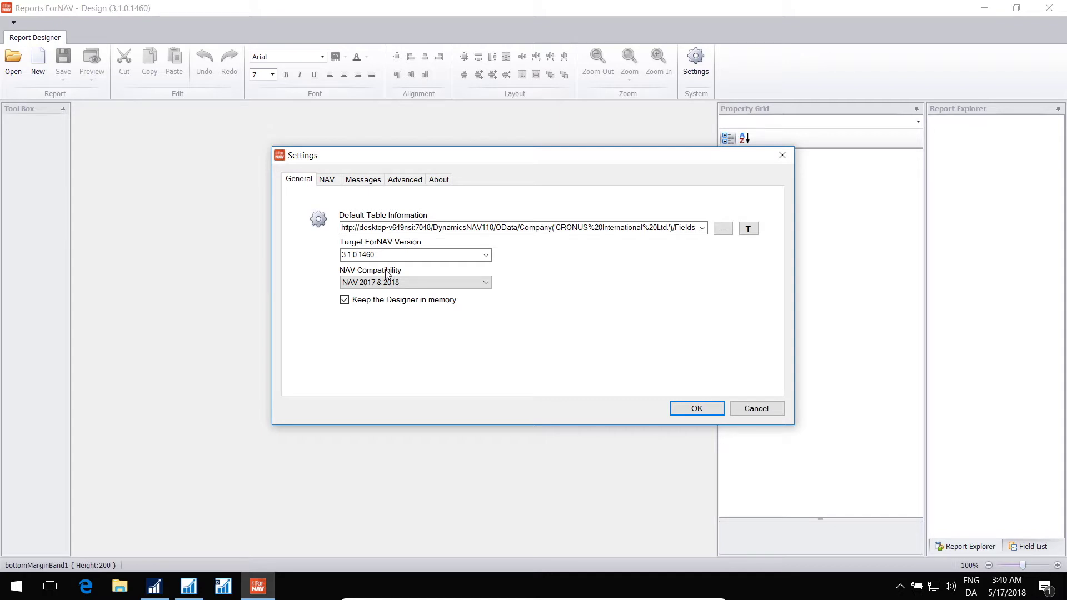
# Switch the Settings dialog to the NAV database connection page.
pyautogui.click(326, 180)
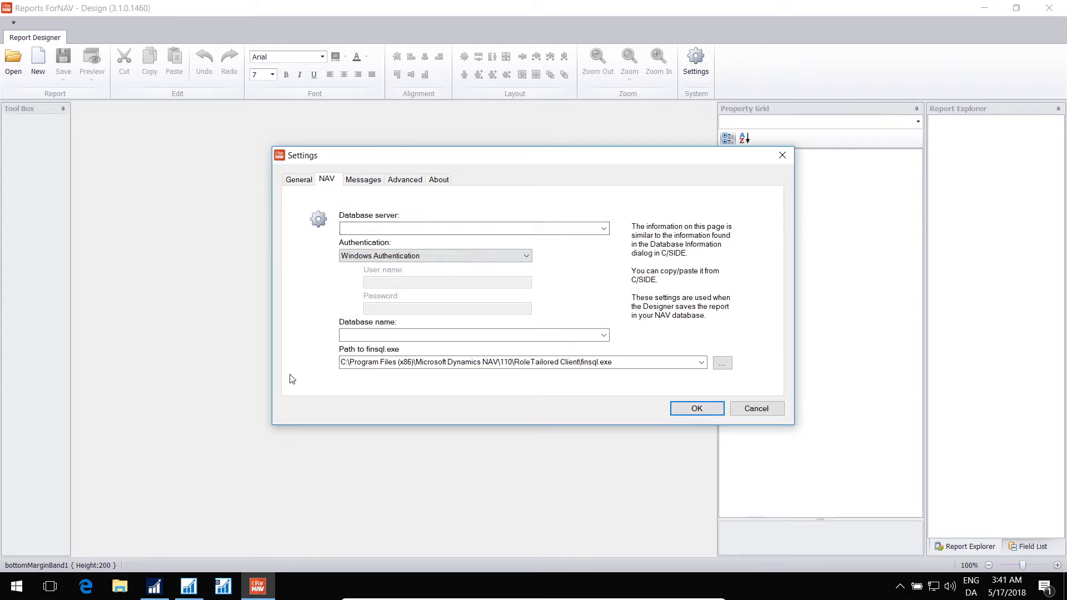
# Copy the server name DESKTOP-V649NSI\NAVDEMO from the Development Environment's Database Information.
pyautogui.click(188, 587)
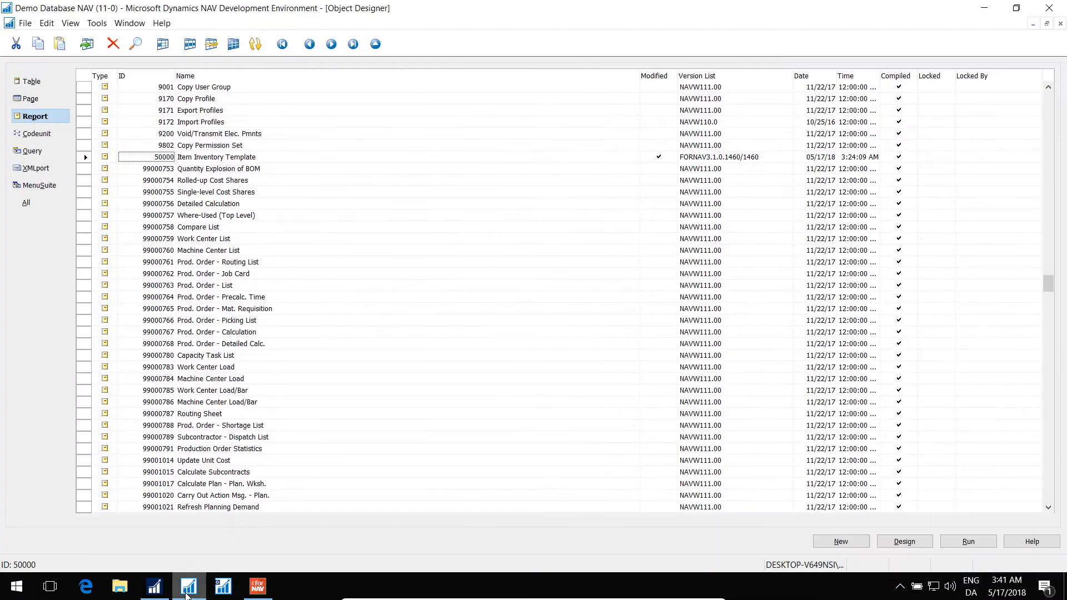
pyautogui.click(25, 23)
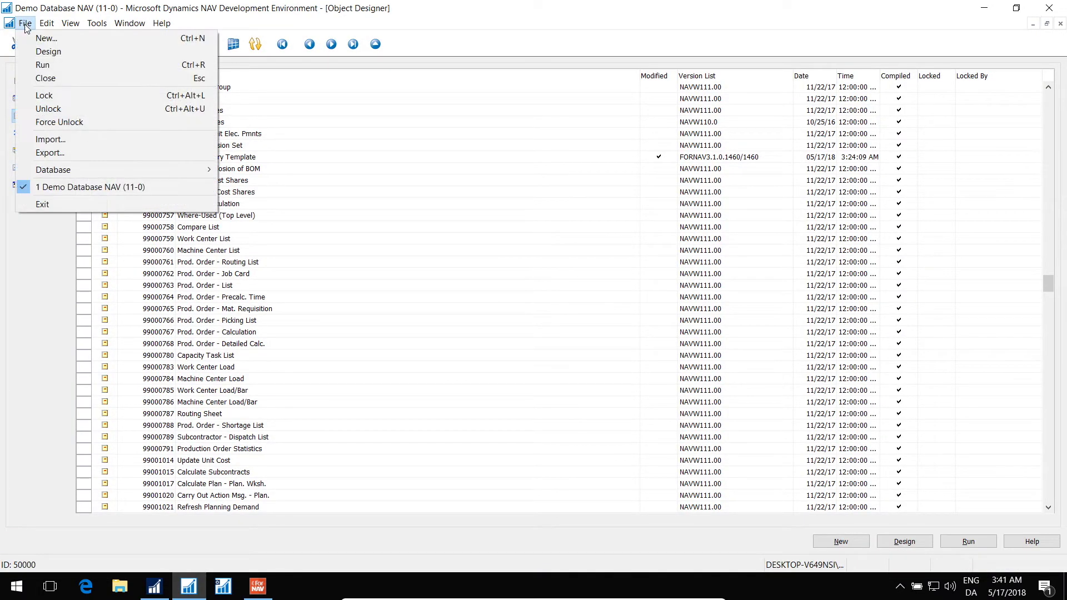
pyautogui.moveTo(63, 172)
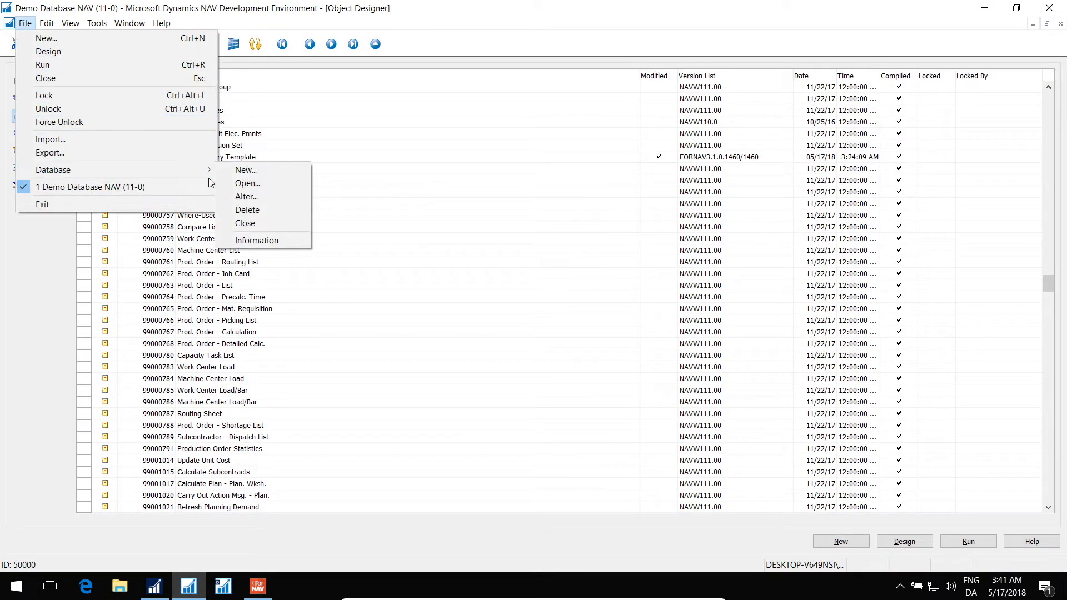
pyautogui.click(257, 240)
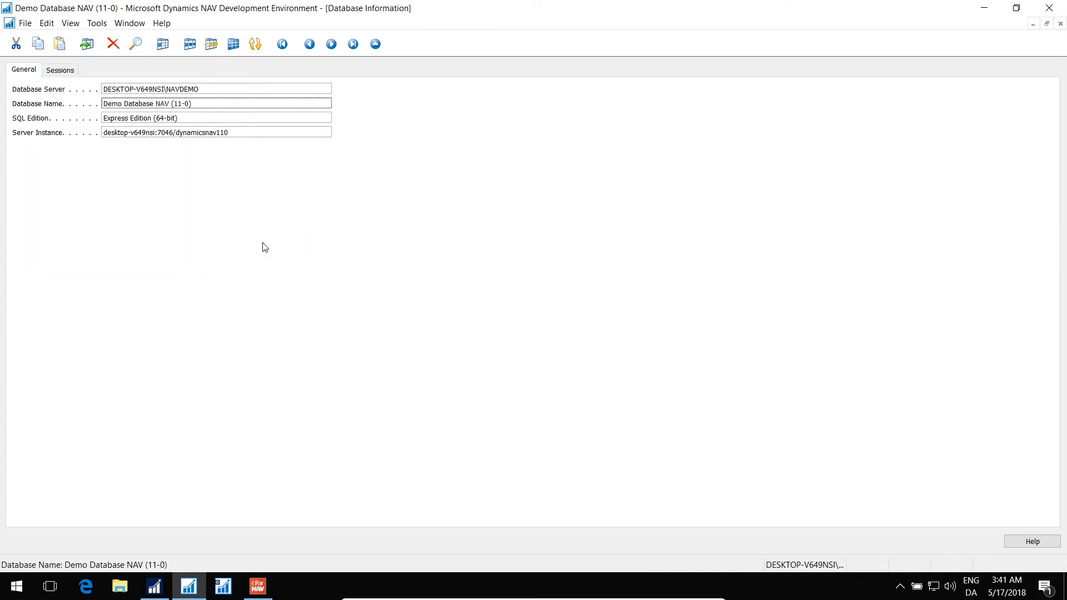
pyautogui.rightClick(156, 90)
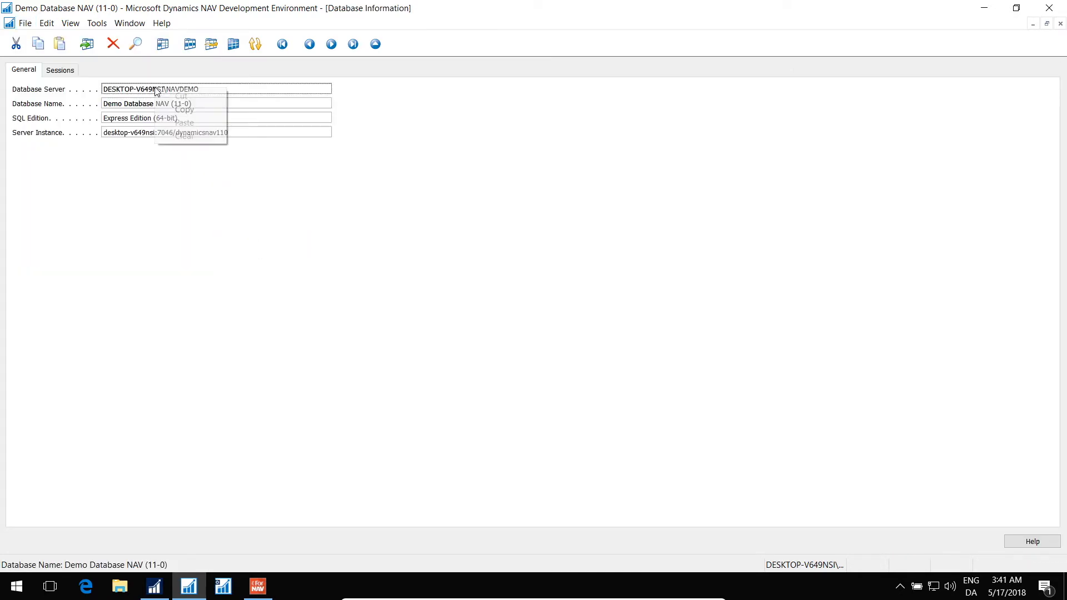
pyautogui.click(186, 109)
# Paste DESKTOP-V649NSI\NAVDEMO into the Database server field.
pyautogui.click(257, 586)
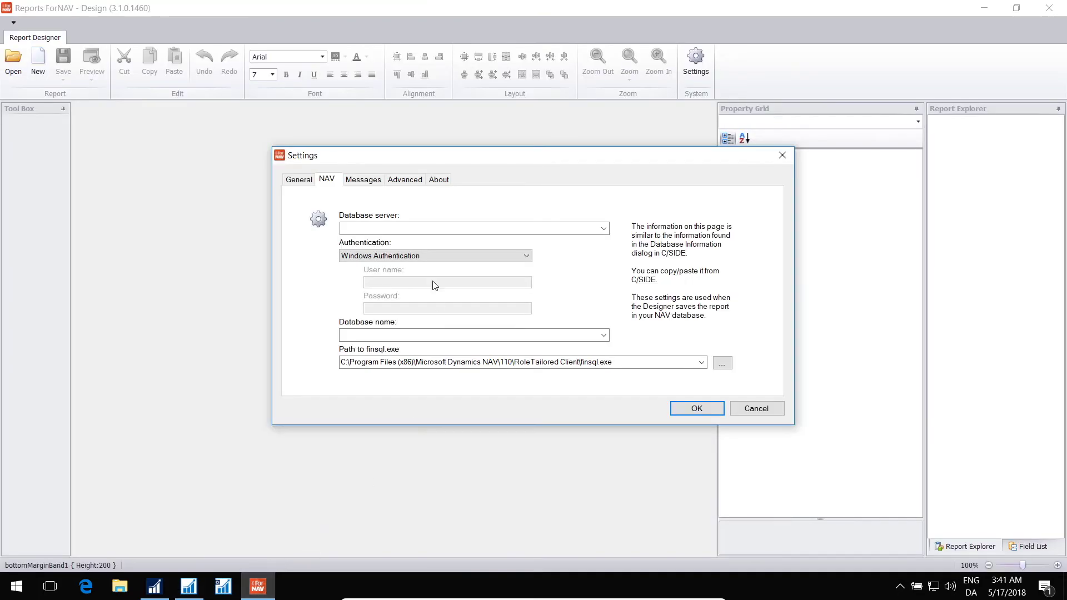
pyautogui.rightClick(411, 228)
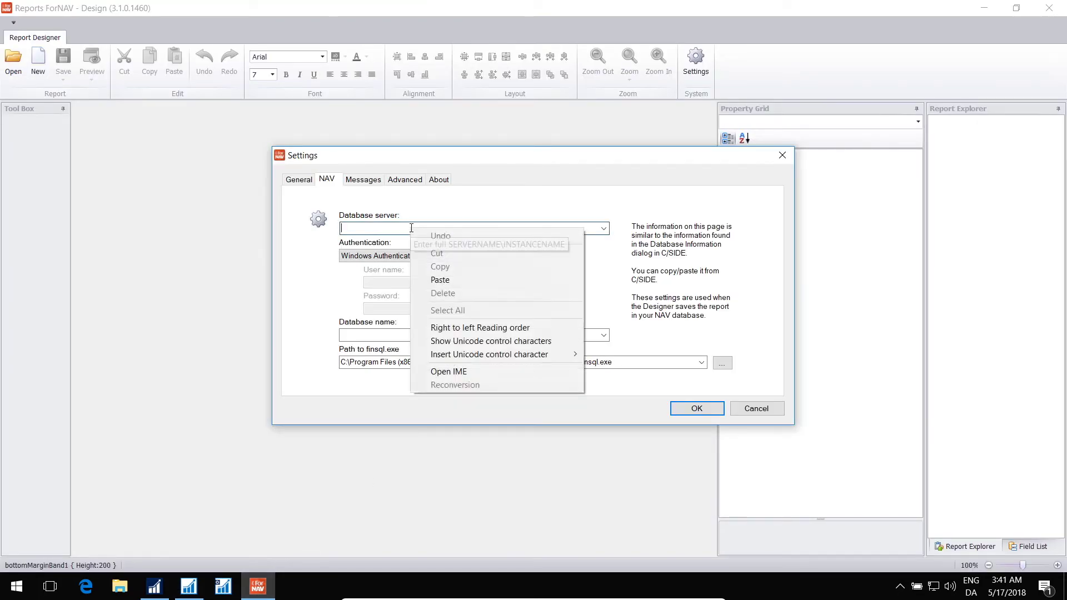
pyautogui.click(449, 279)
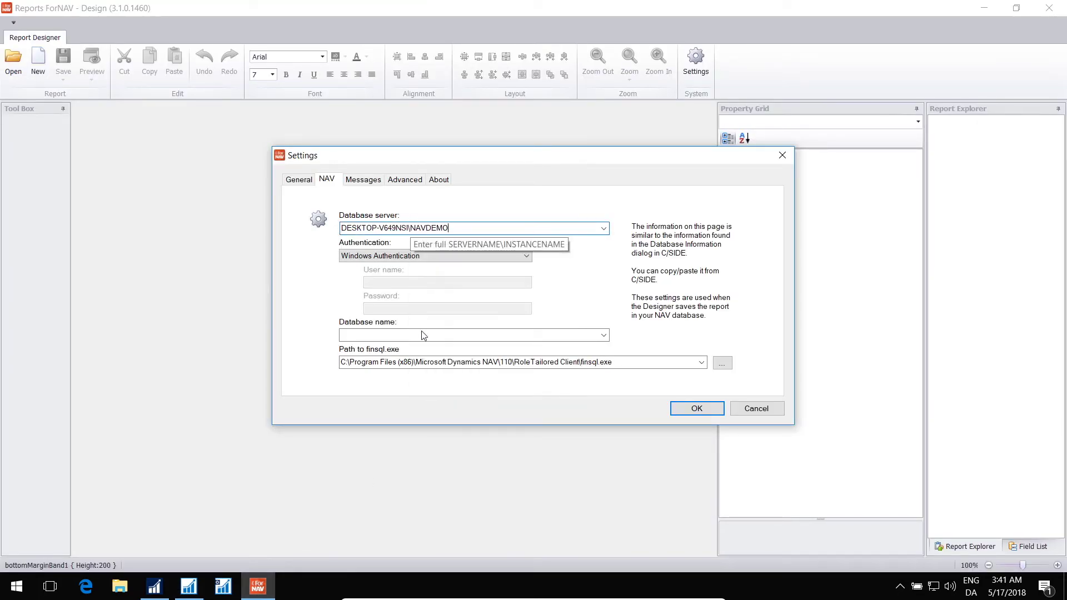
# Copy the database name Demo Database NAV (11-0) into Database name, then save the settings.
pyautogui.click(189, 587)
pyautogui.rightClick(136, 106)
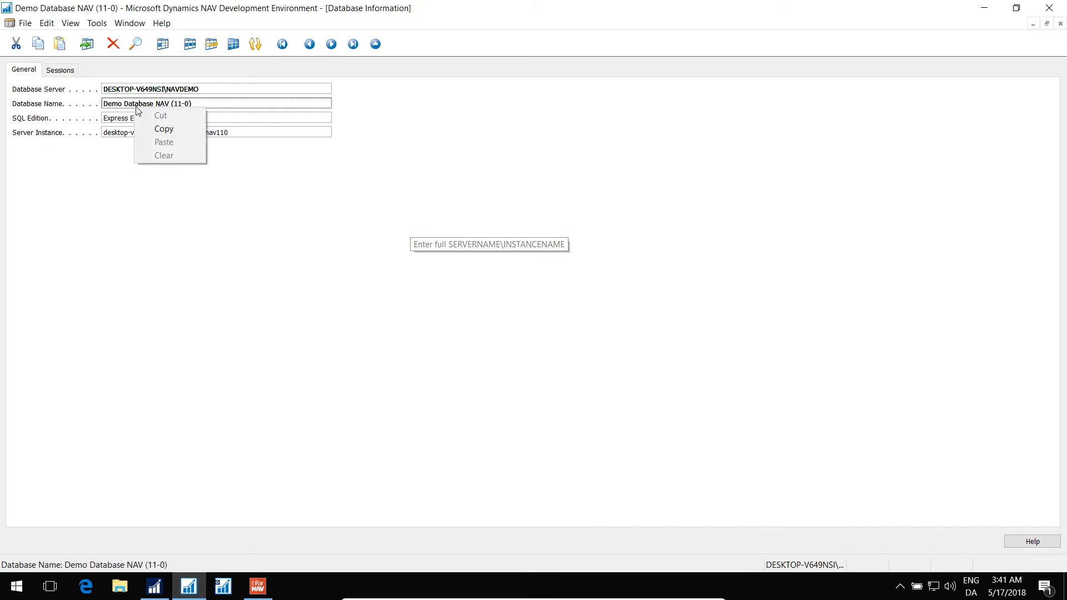
pyautogui.click(161, 129)
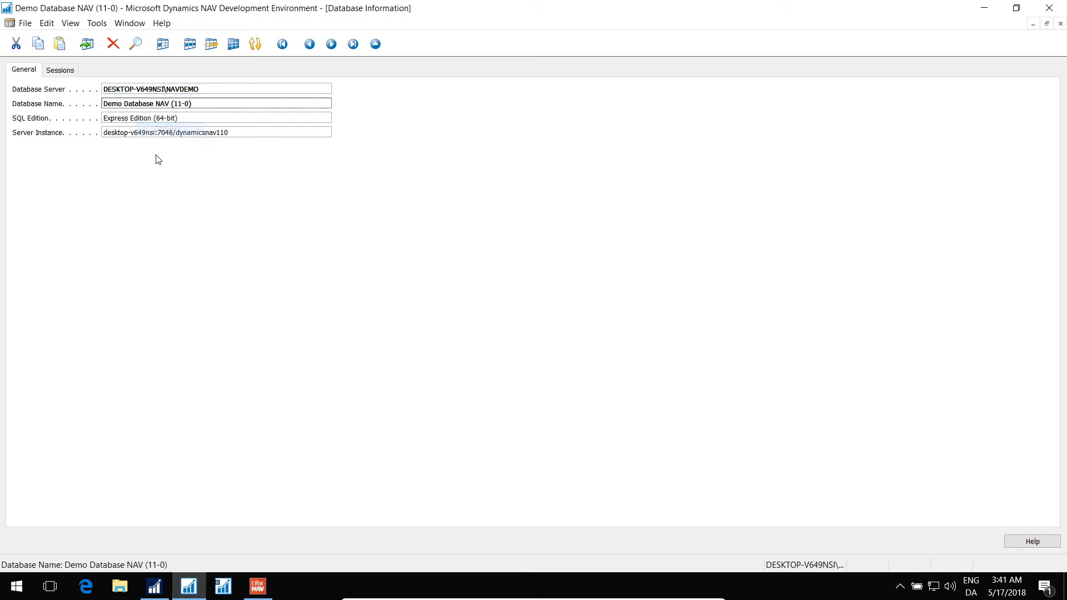
pyautogui.click(258, 586)
pyautogui.rightClick(379, 335)
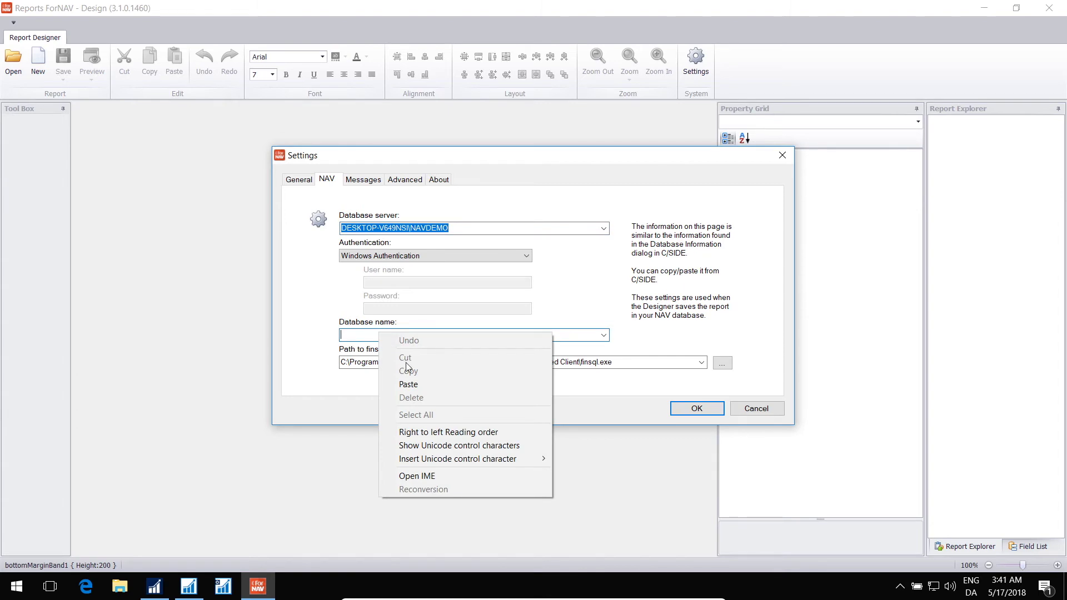
pyautogui.click(415, 388)
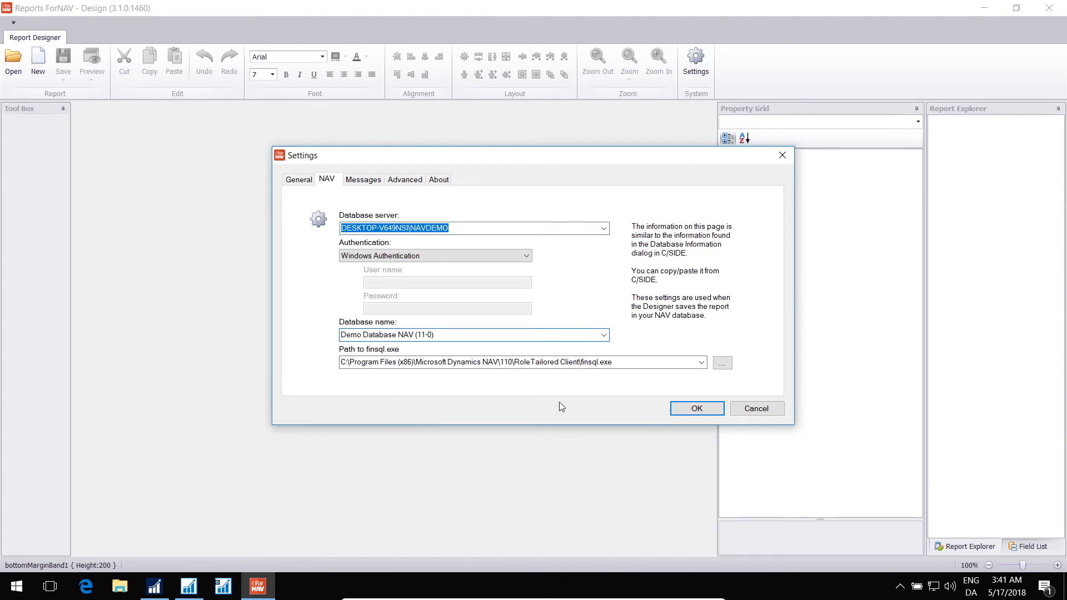
pyautogui.click(696, 408)
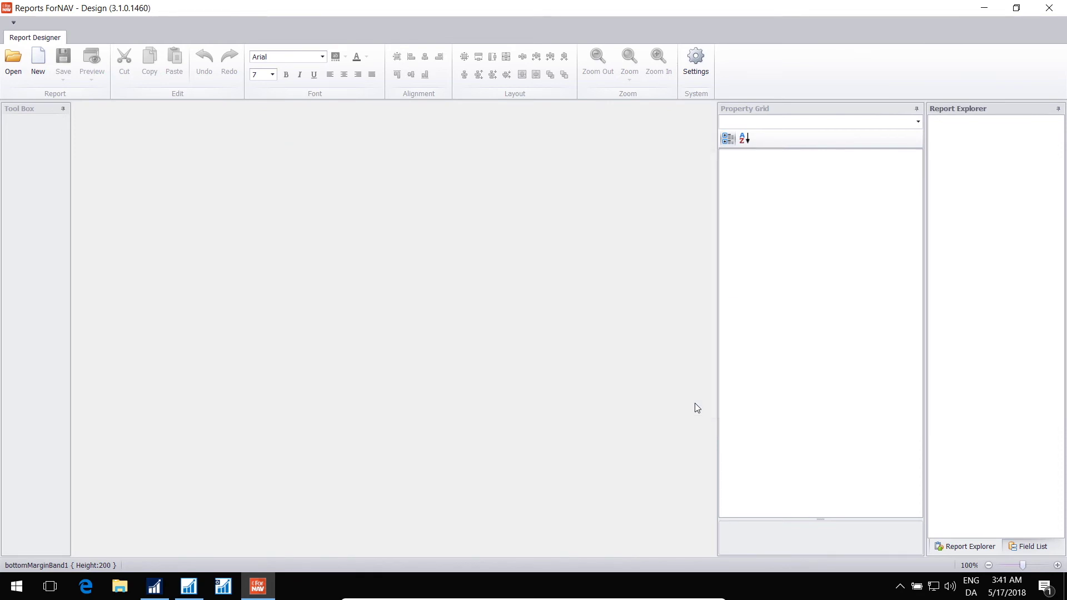